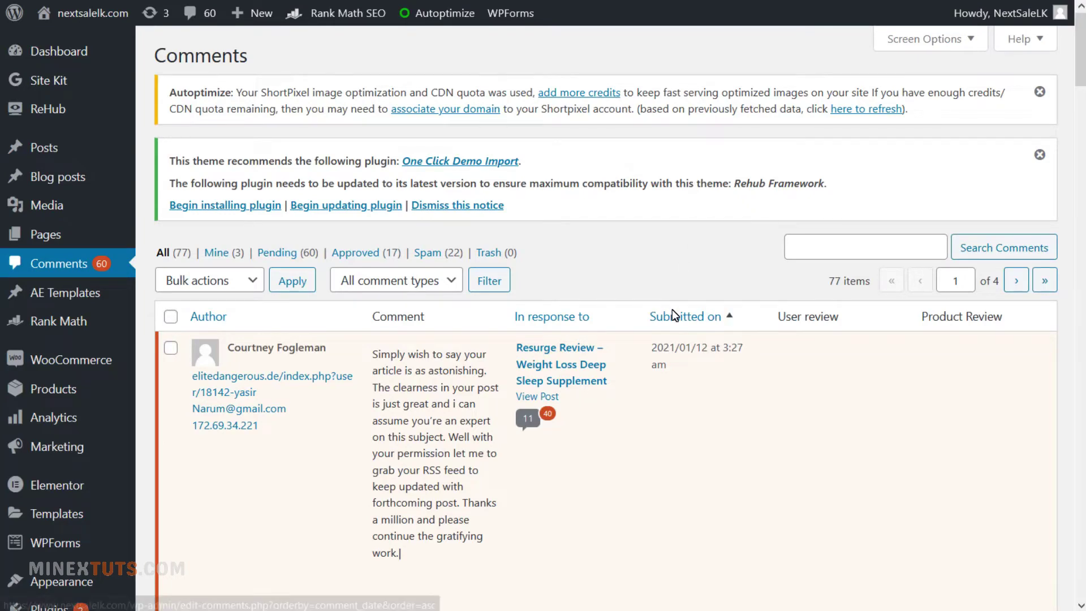
Step: Scroll through the 'Stop Spammers Security' search results in the plugin directory
scroll(763, 283, "down", 11)
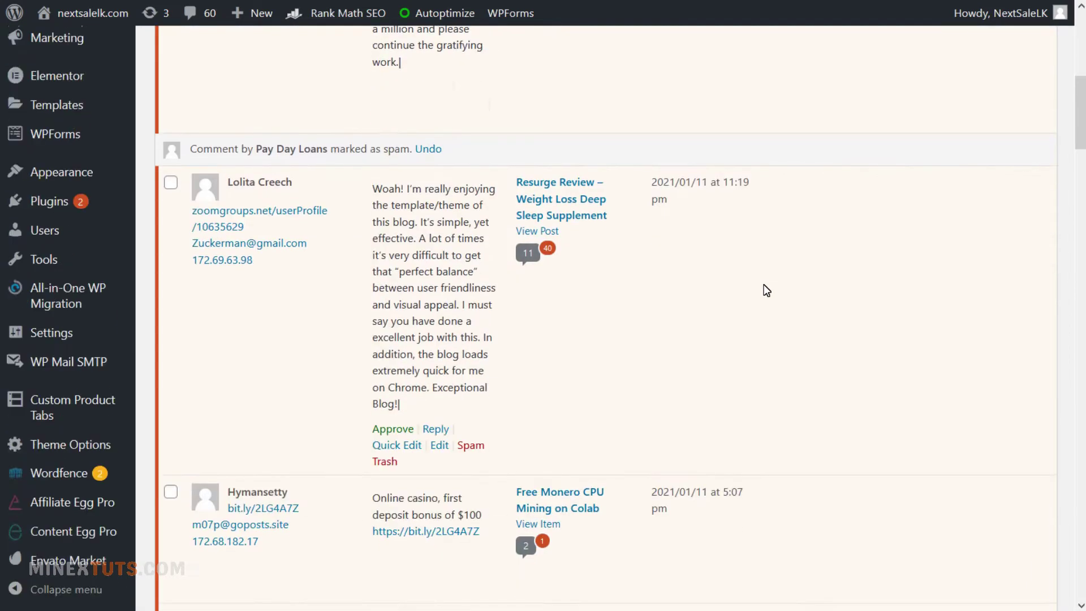
scroll(766, 290, "down", 5)
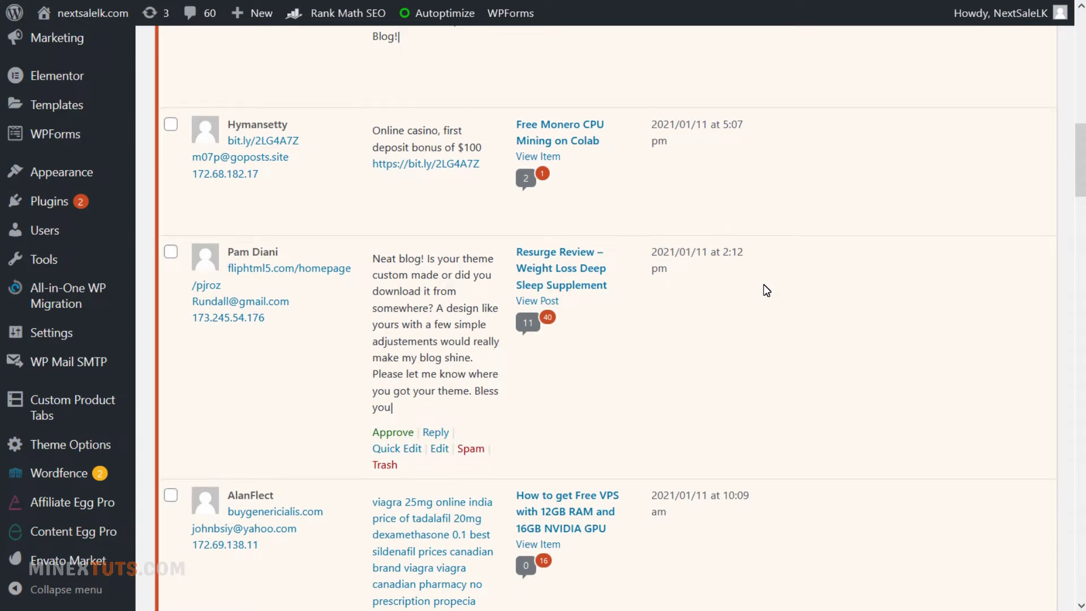
scroll(766, 290, "down", 1)
scroll(761, 281, "up", 1)
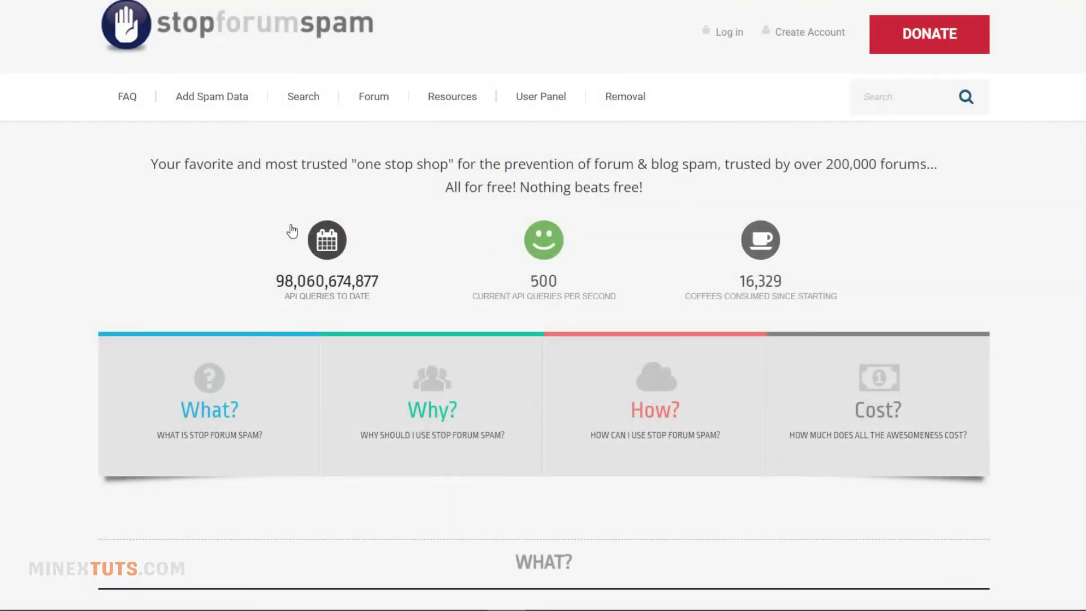
scroll(293, 236, "down", 4)
scroll(293, 235, "down", 12)
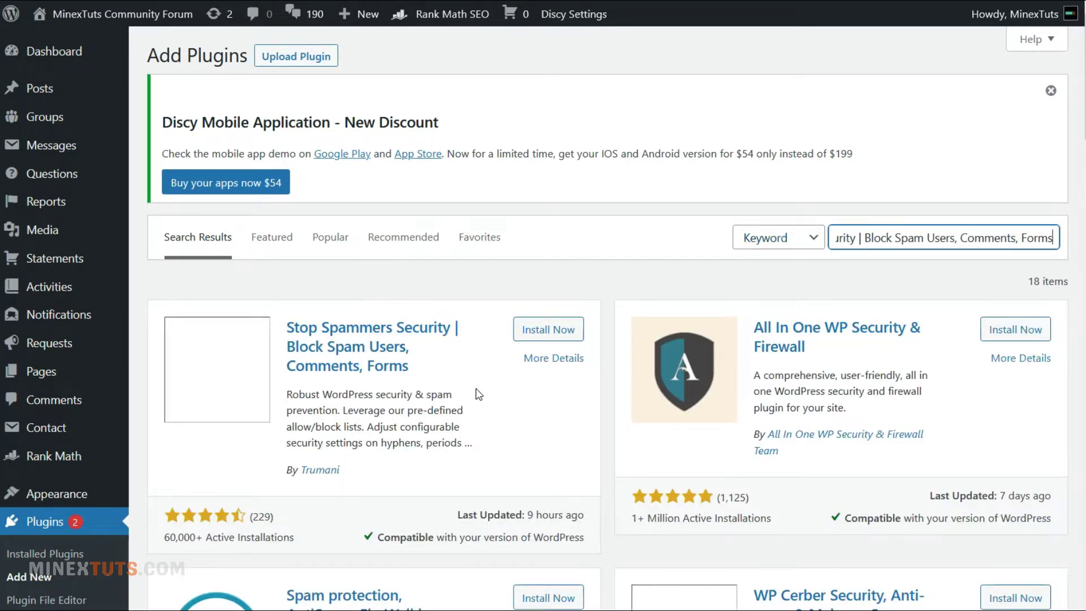
Step: Preview the Stop Spammers Security plugin details, then install and activate it
scroll(476, 388, "down", 2)
left_click(365, 250)
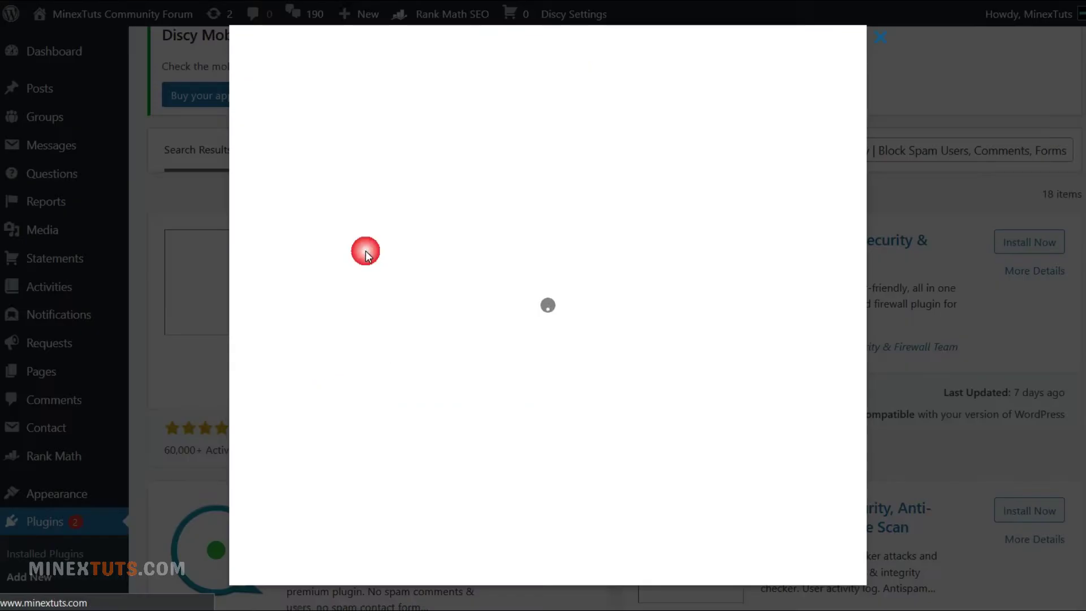
left_click(939, 201)
left_click(548, 242)
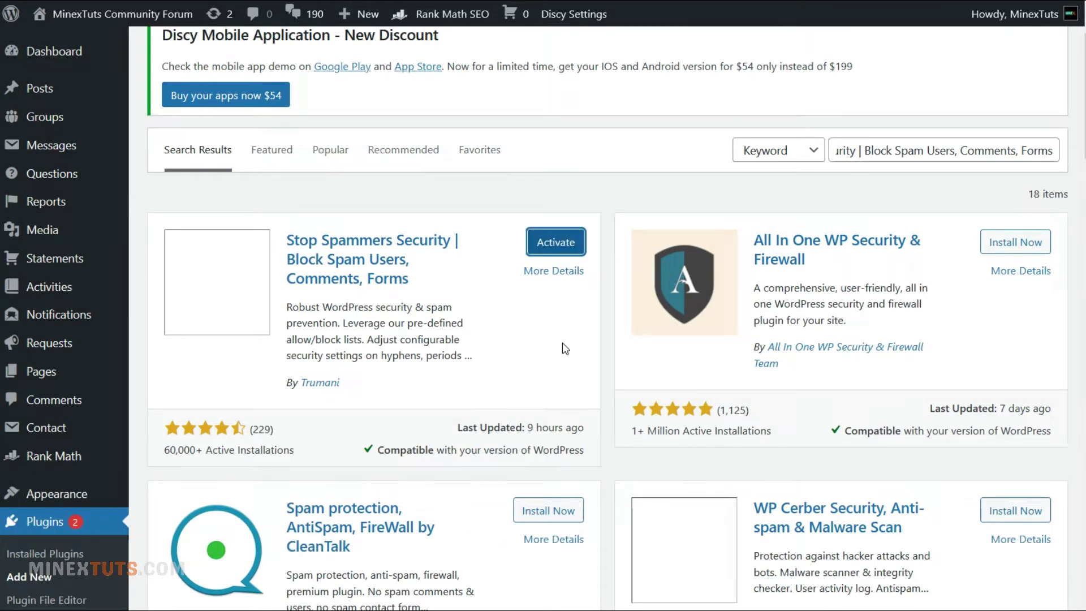
left_click(559, 245)
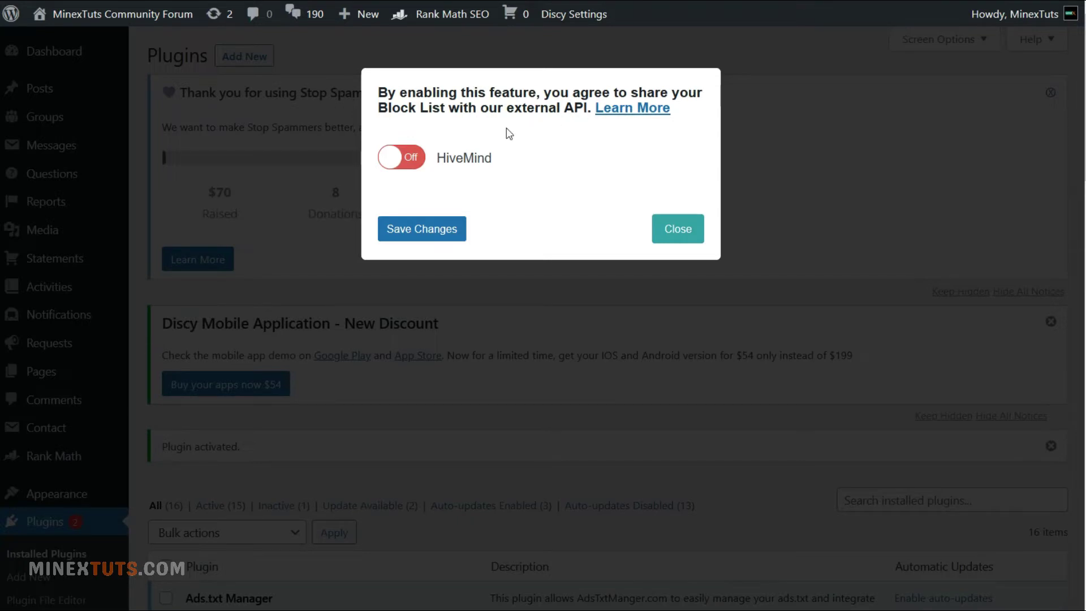
Step: Turn on HiveMind block-list sharing and save the setting
left_click(389, 158)
left_click(430, 243)
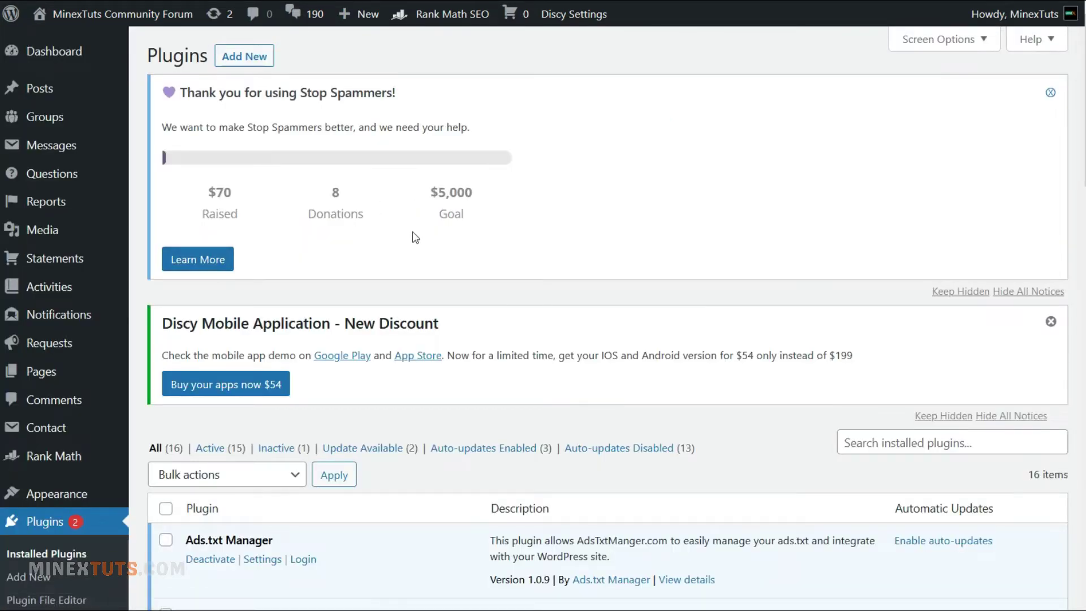
scroll(411, 285, "down", 15)
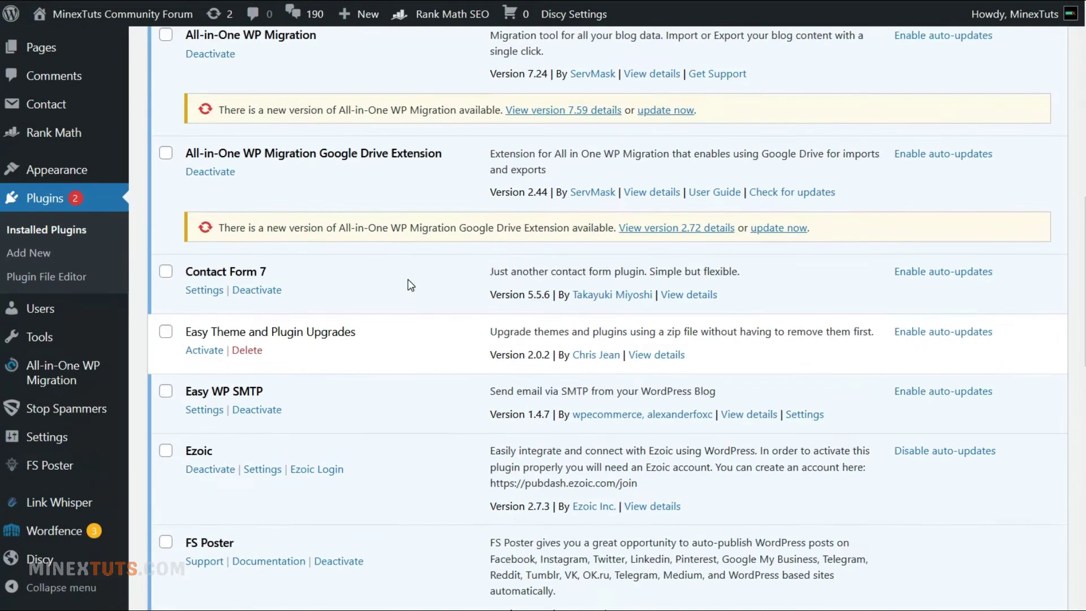
Step: Open the Stop Spammers Summary and follow its 55 spam comments link
left_click(45, 408)
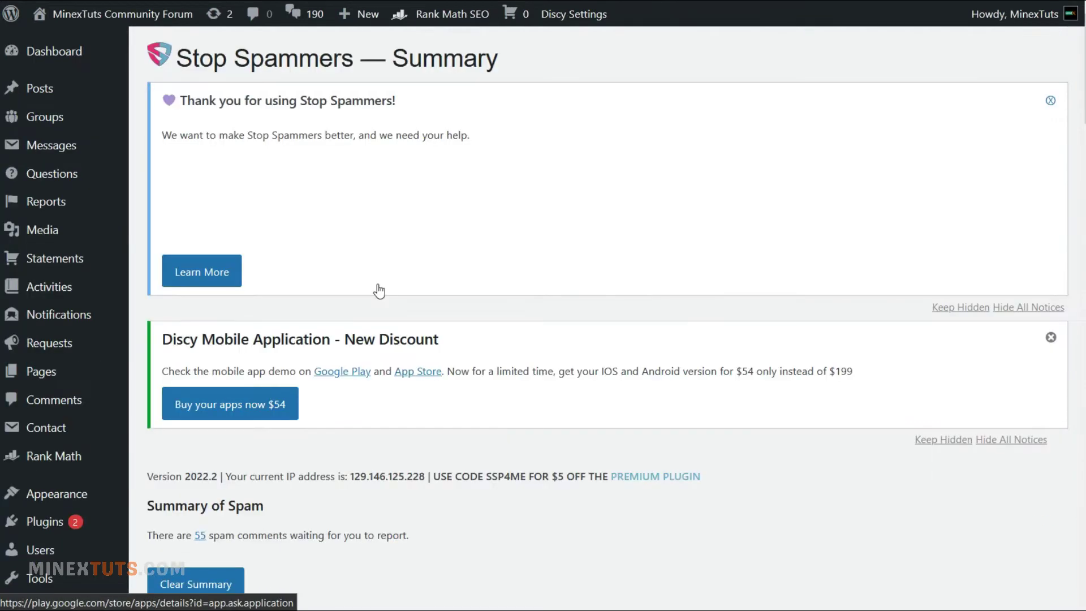
scroll(547, 333, "down", 5)
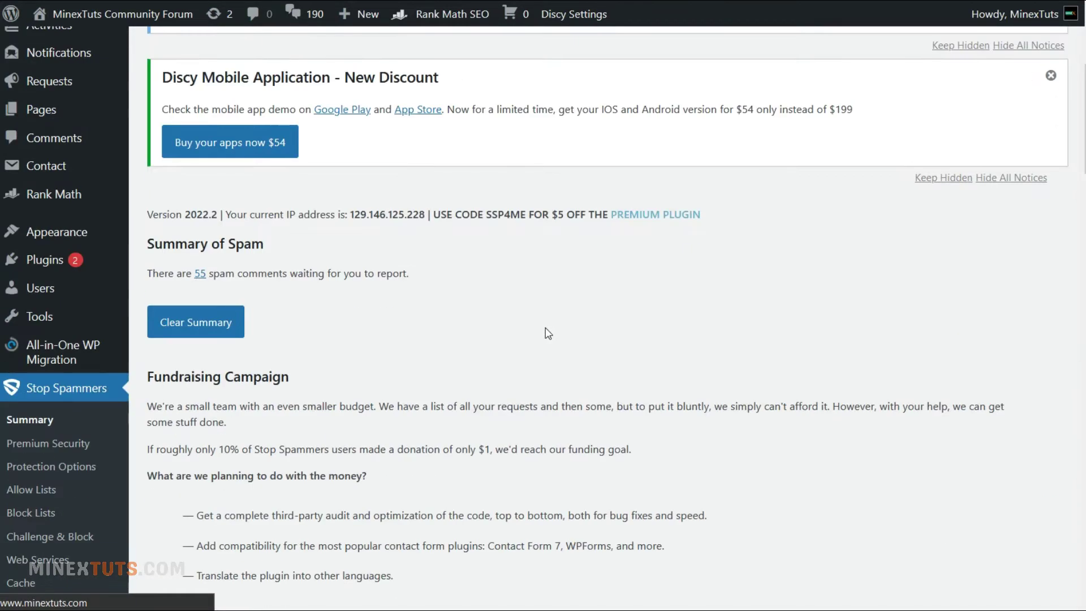
scroll(547, 333, "up", 5)
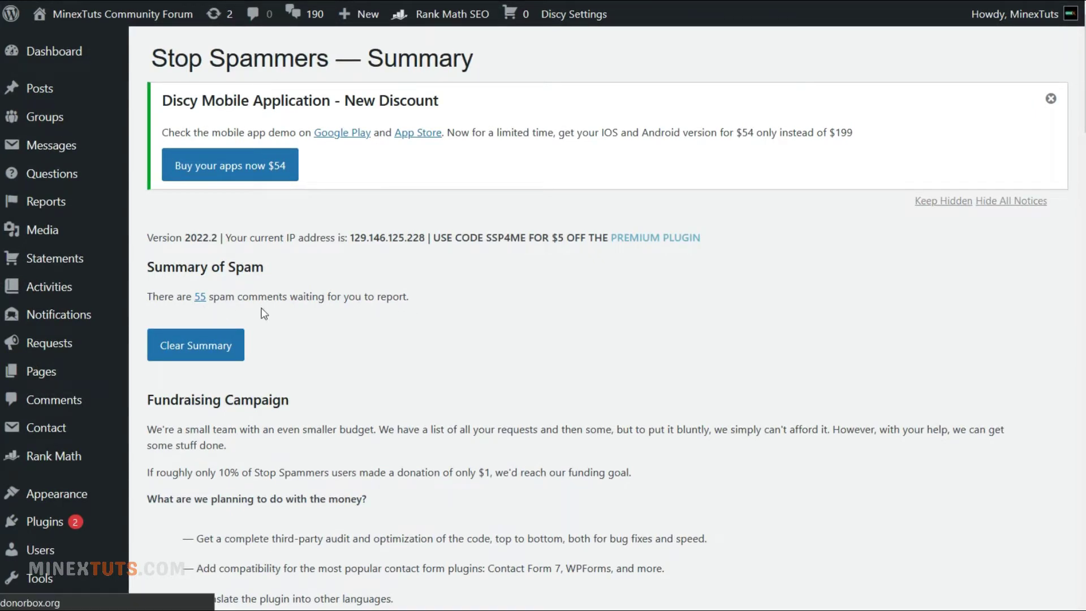
left_click(200, 297)
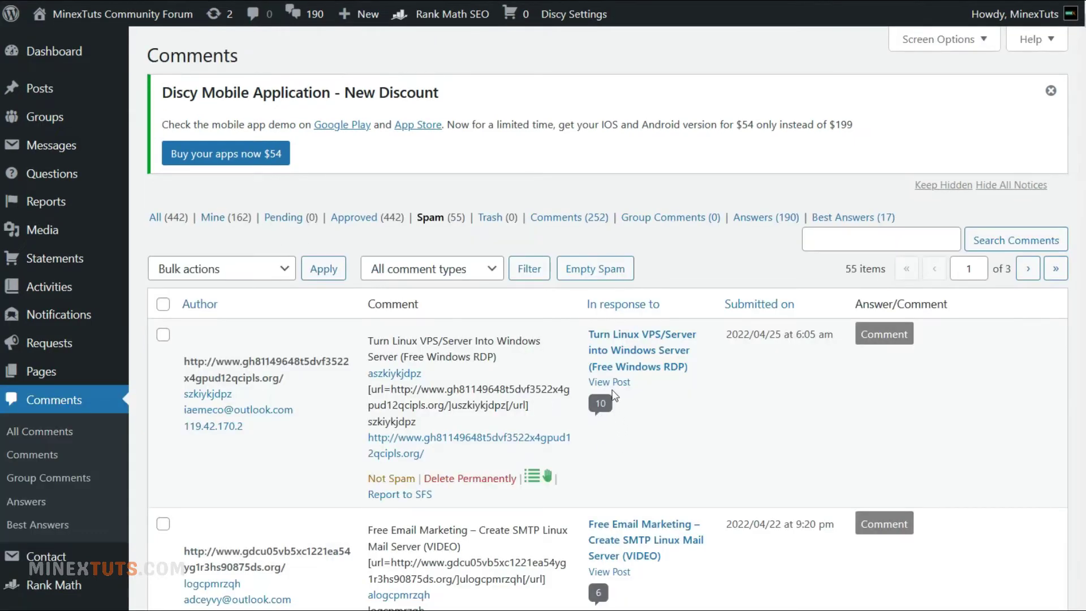
Step: Look up the first spam comment's IP on Stop Forum Spam
scroll(476, 315, "down", 3)
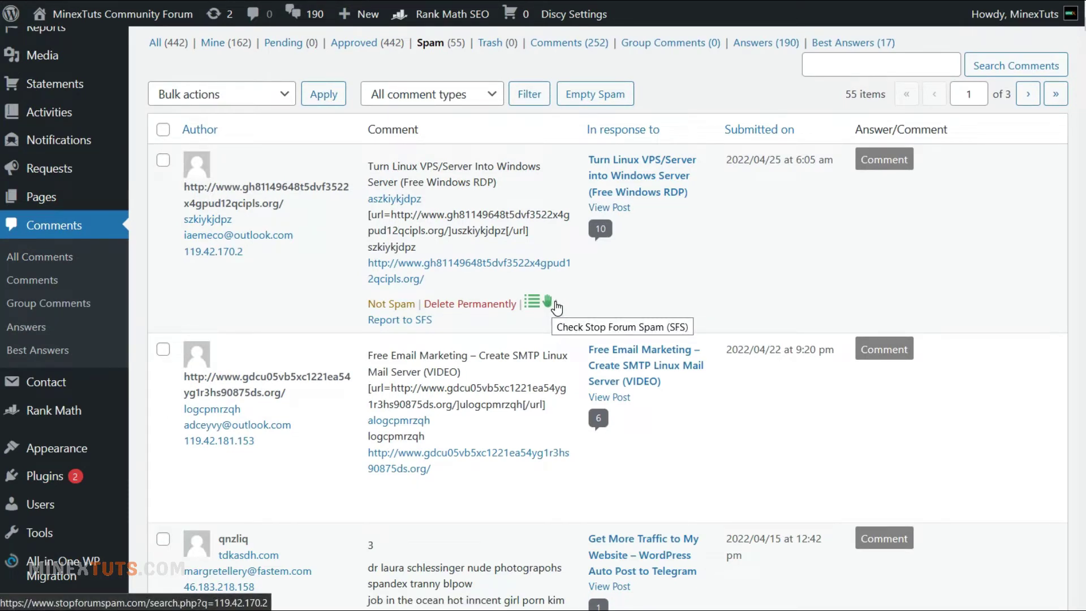
left_click(547, 302)
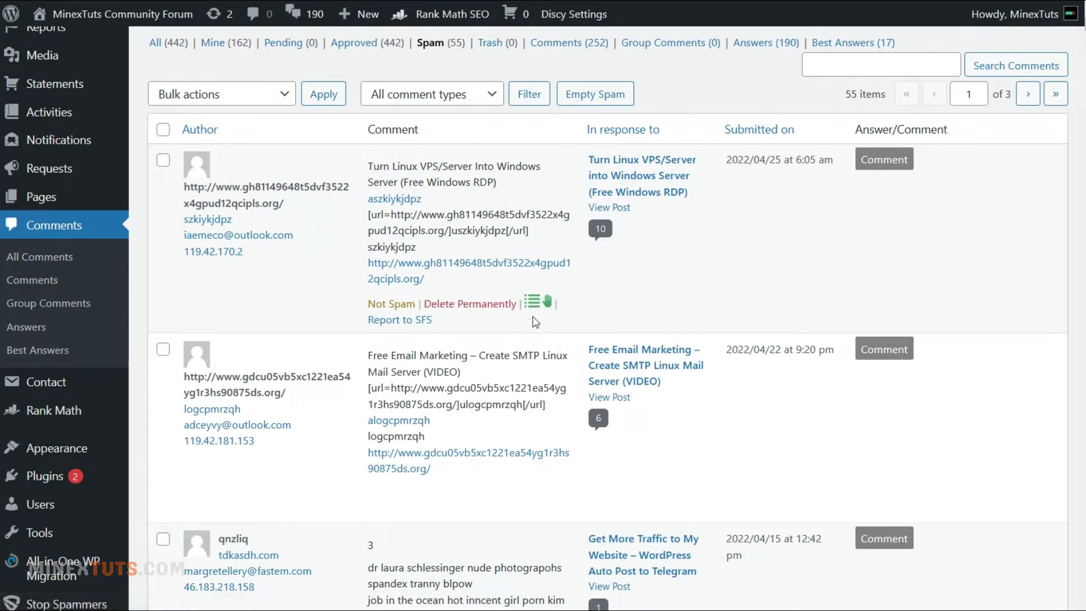
Step: Review the Stop Forum Spam results, then permanently delete all 33 remaining spam comments
left_click(422, 320)
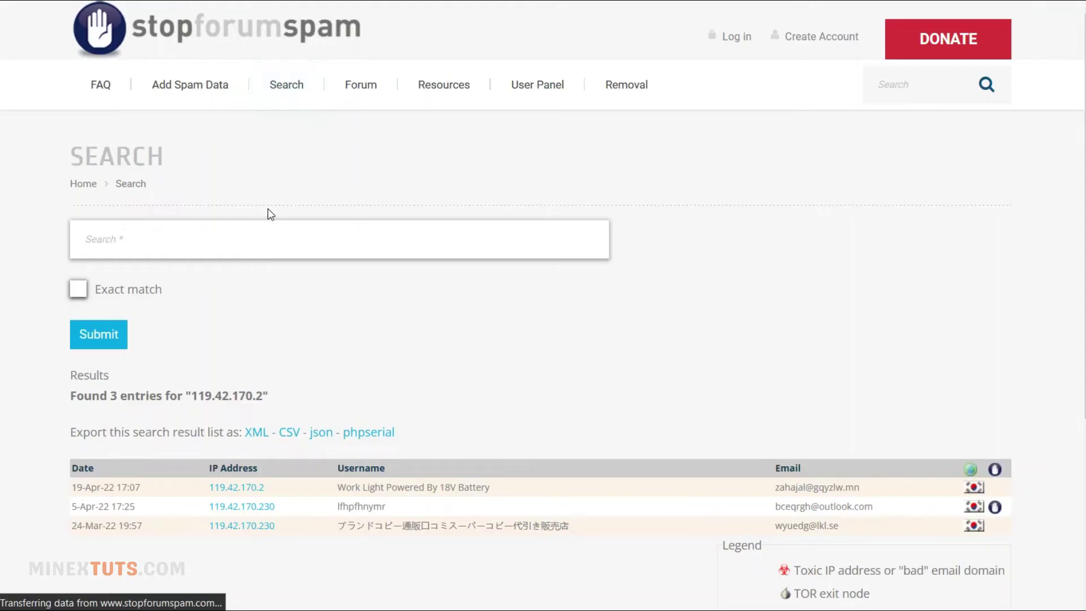
scroll(268, 211, "down", 4)
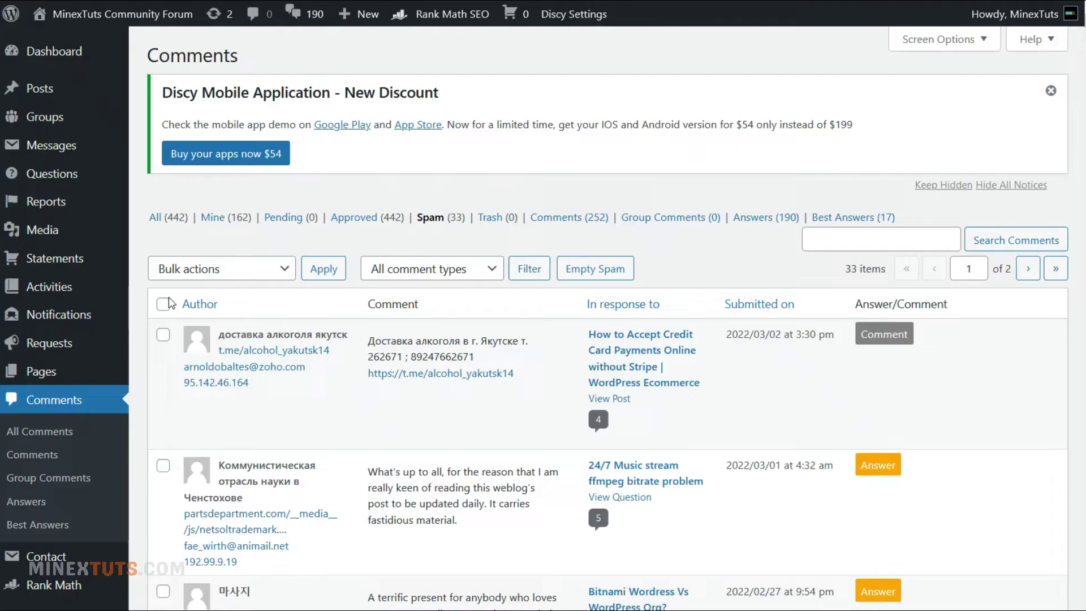
left_click(164, 303)
left_click(221, 269)
left_click(210, 339)
left_click(325, 272)
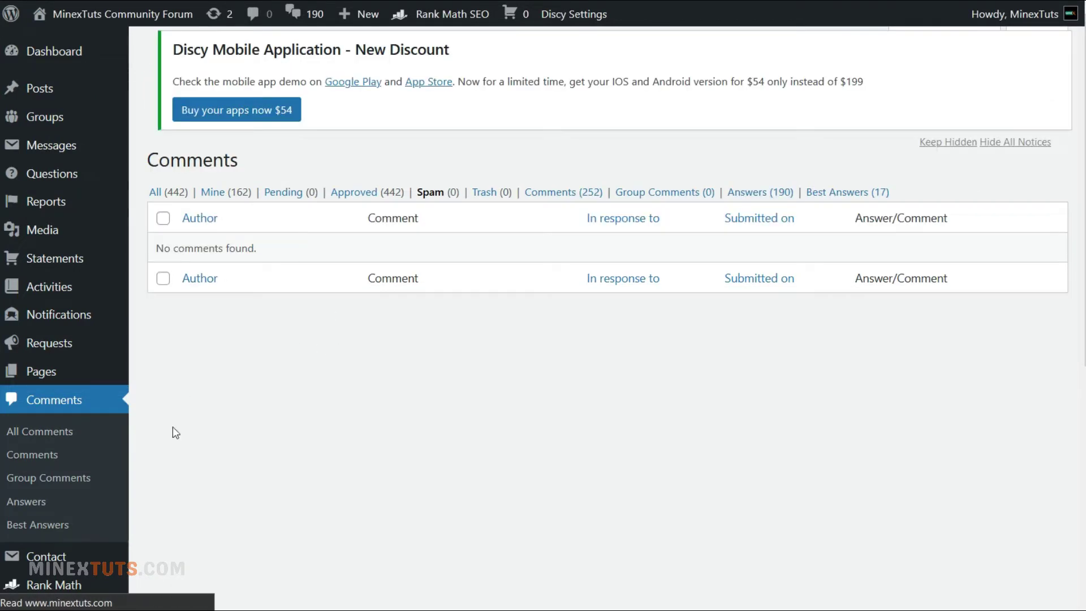
Step: Open Stop Spammers Protection Options and scroll through the country blocking checkboxes
scroll(252, 283, "down", 5)
scroll(256, 283, "up", 5)
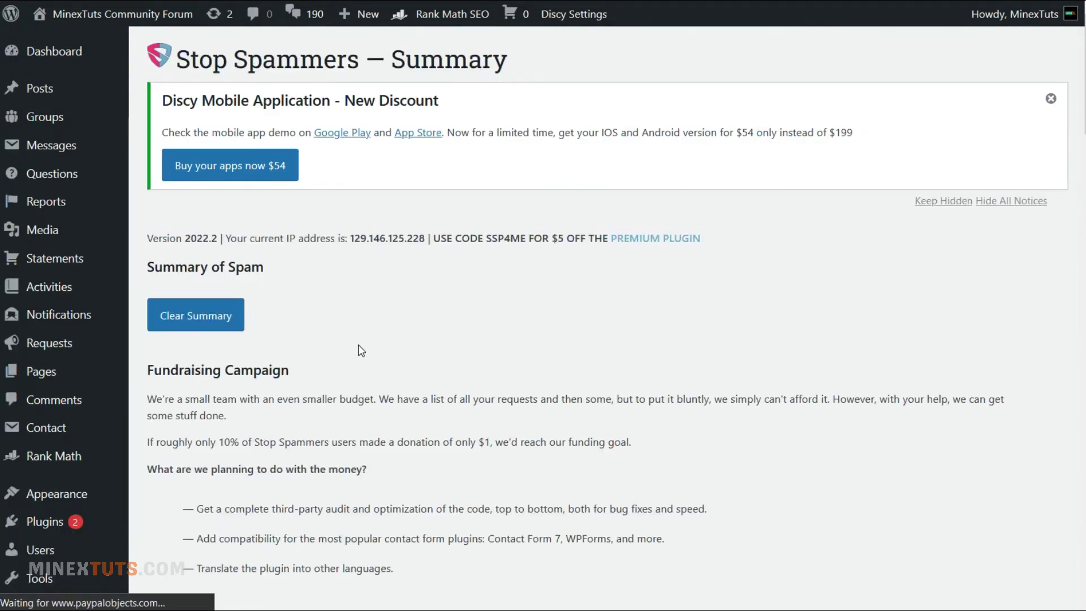
scroll(358, 344, "down", 3)
scroll(357, 344, "up", 3)
scroll(358, 345, "down", 6)
left_click(65, 385)
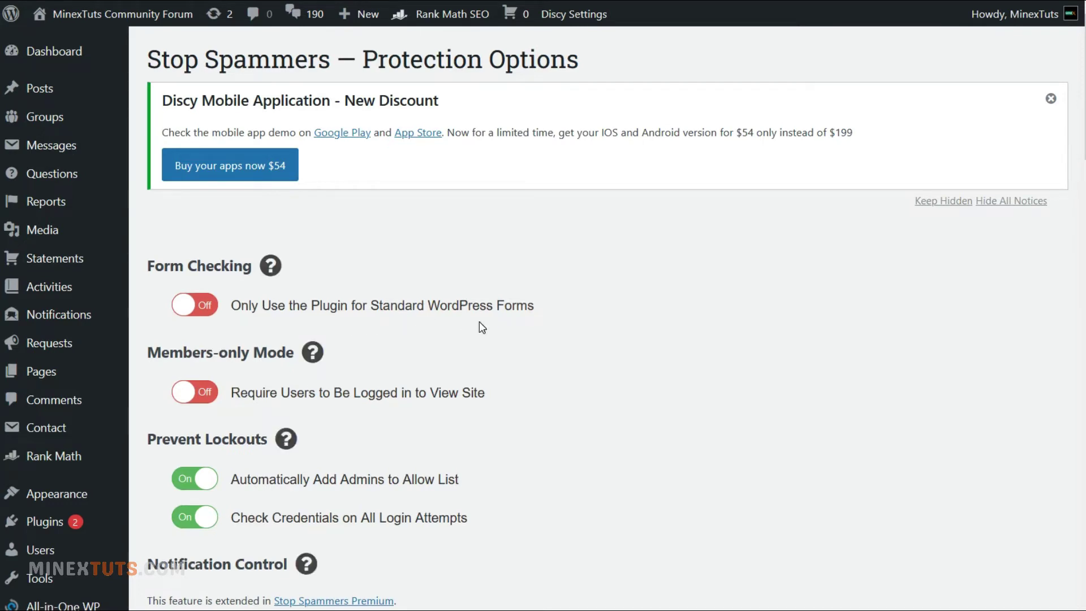
scroll(348, 453, "down", 10)
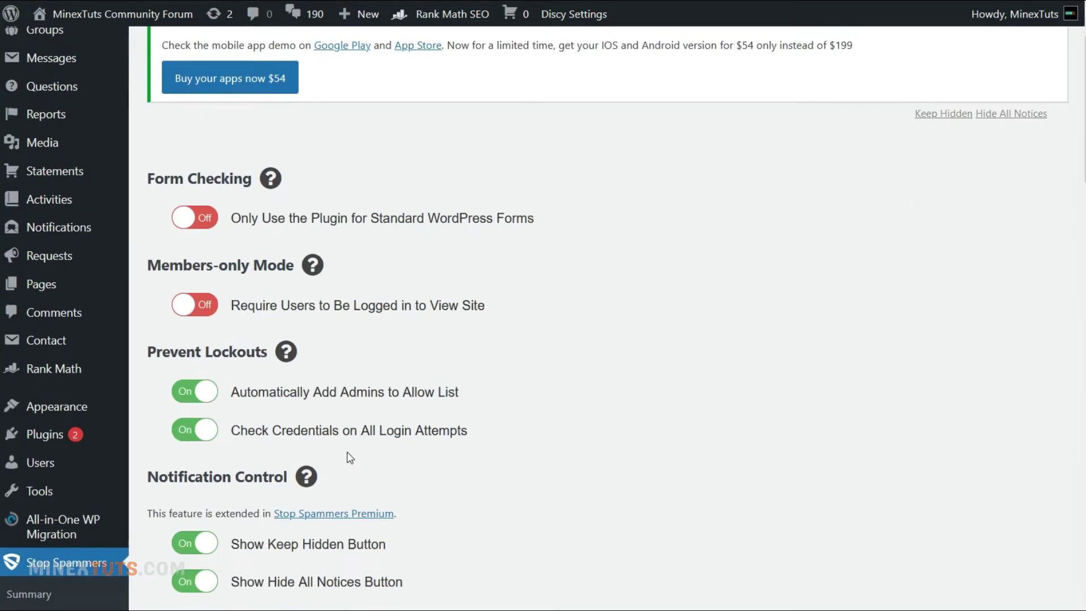
scroll(349, 454, "down", 12)
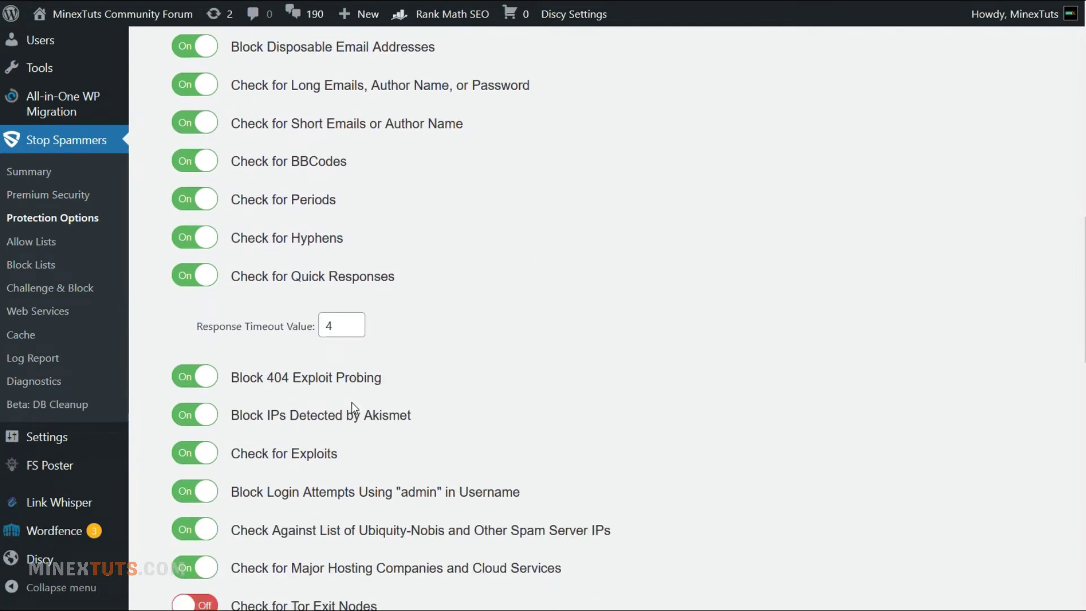
scroll(355, 407, "down", 5)
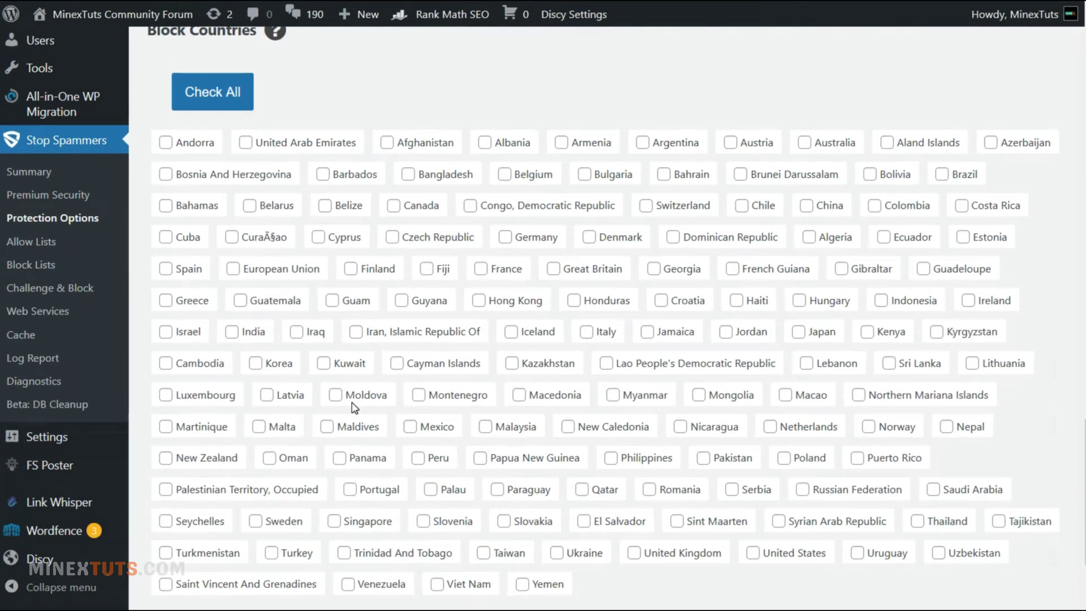
scroll(355, 407, "down", 2)
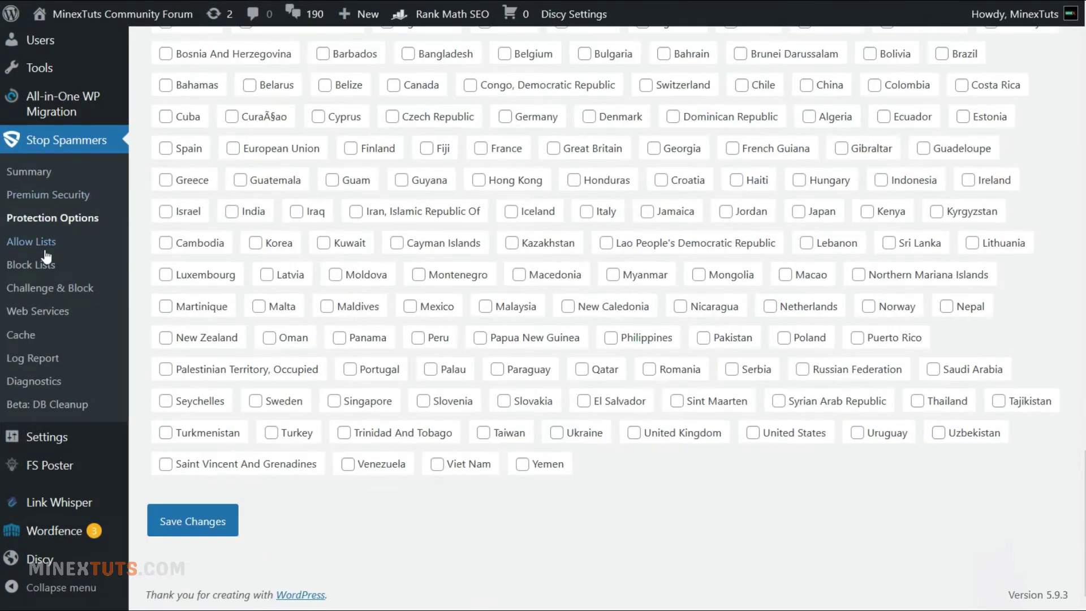
Step: Open Stop Spammers Allow Lists and review the personalized allow list and Allow Options toggles
left_click(31, 242)
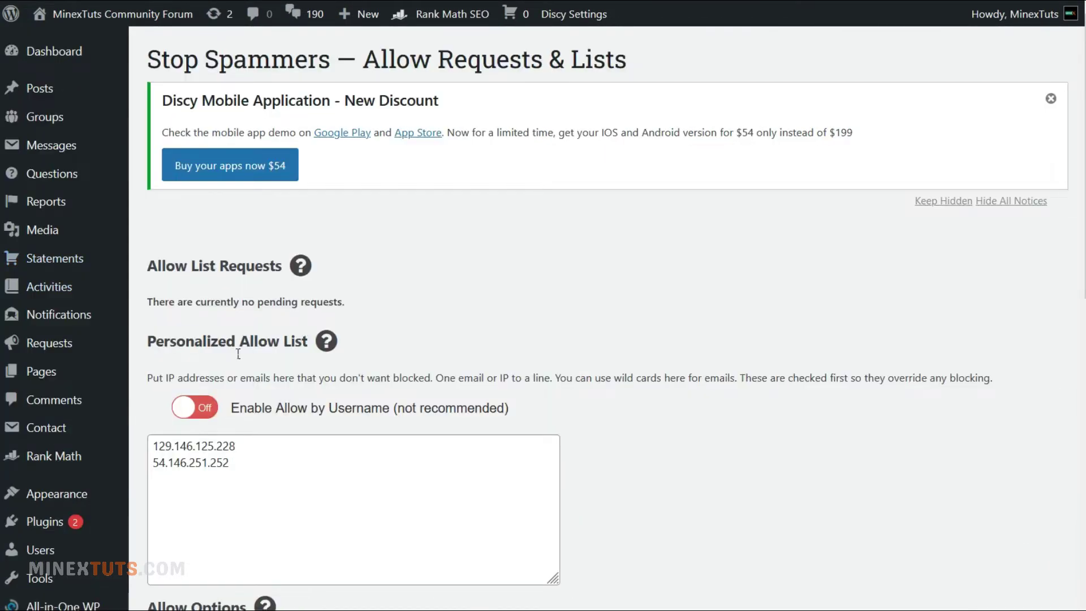
scroll(375, 354, "down", 2)
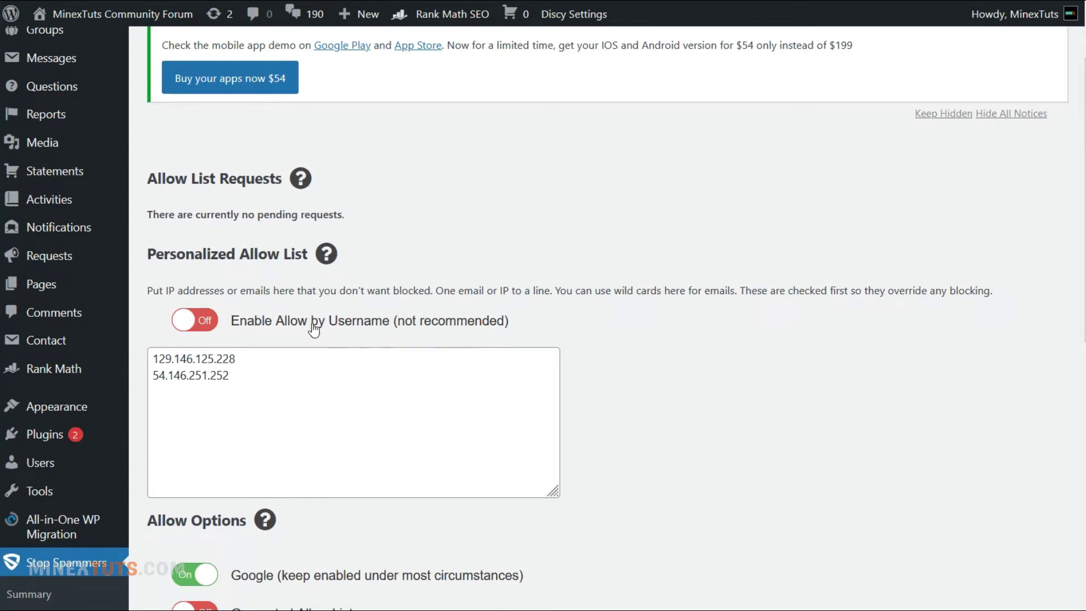
scroll(364, 333, "down", 4)
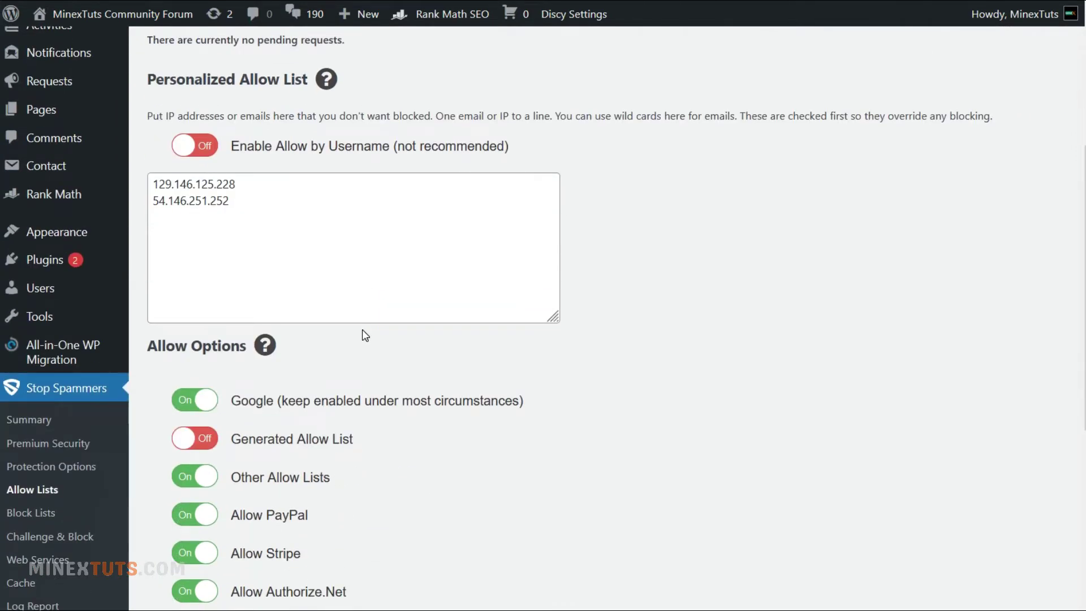
scroll(363, 334, "down", 4)
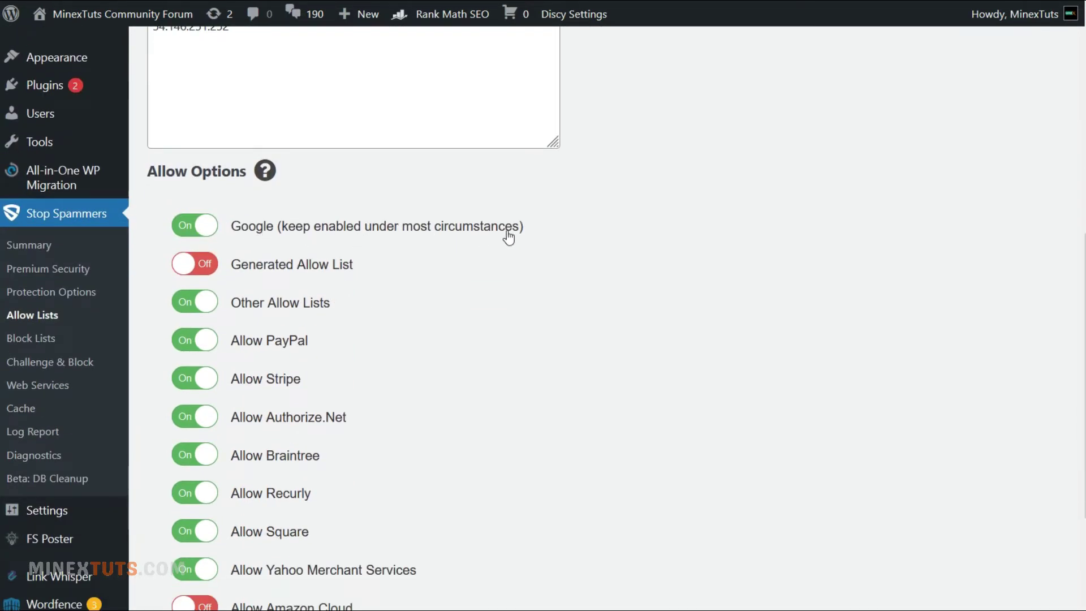
scroll(293, 340, "down", 3)
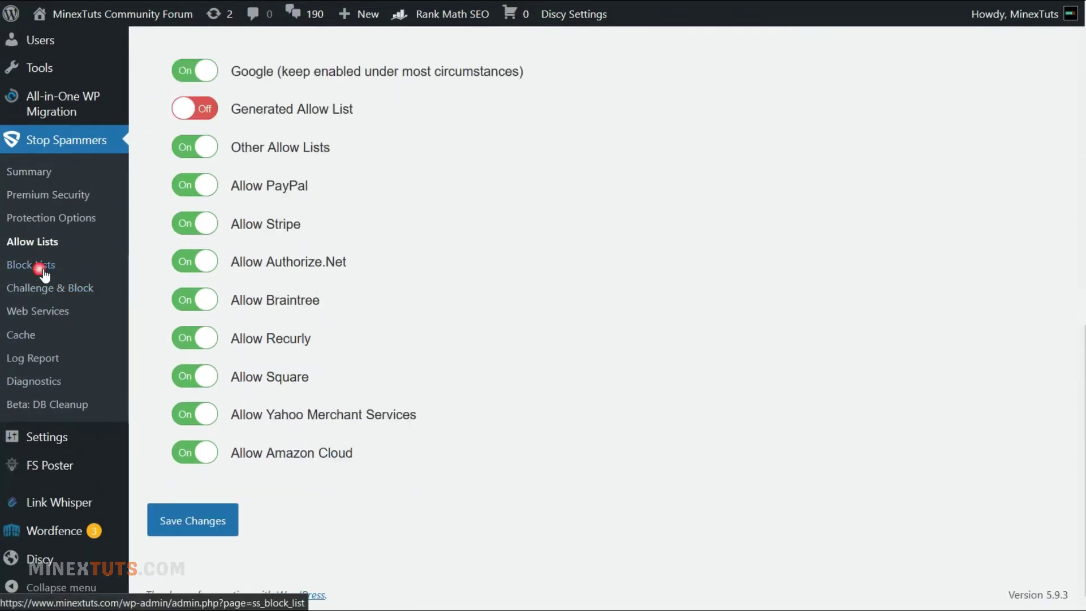
Step: Scroll through the Spam Words, URL Shortening and Bad User Agents lists on Block Lists
scroll(512, 315, "down", 3)
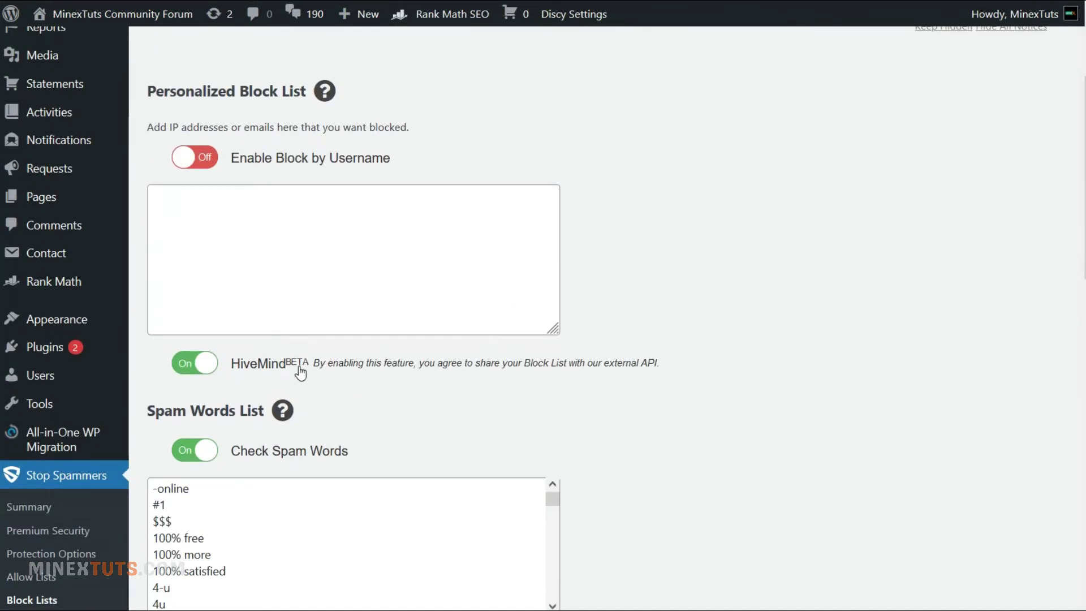
scroll(412, 375, "down", 3)
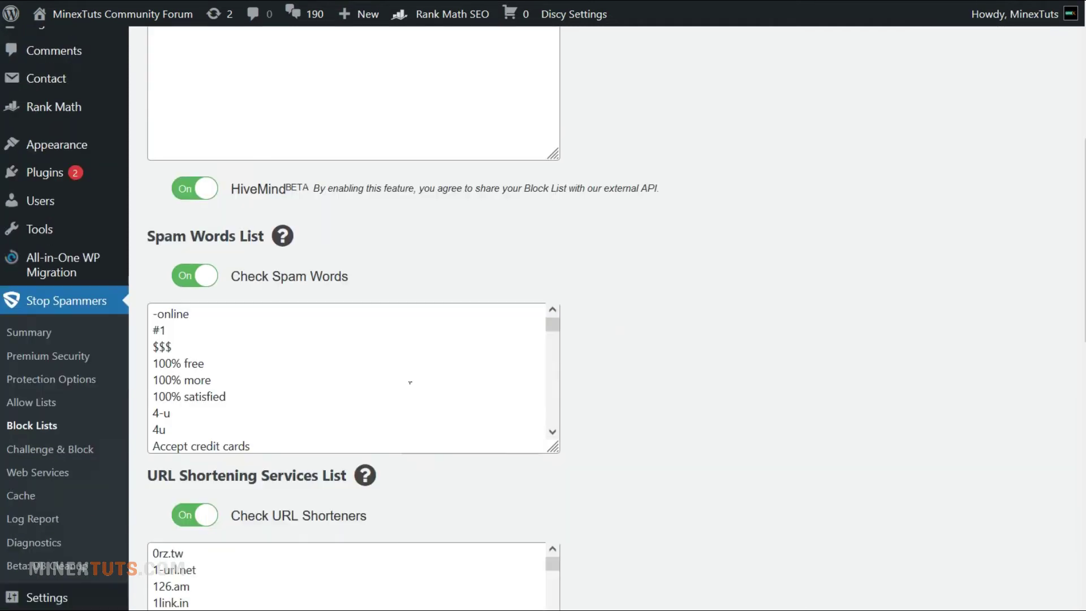
scroll(410, 382, "down", 3)
scroll(410, 382, "up", 3)
scroll(411, 382, "down", 10)
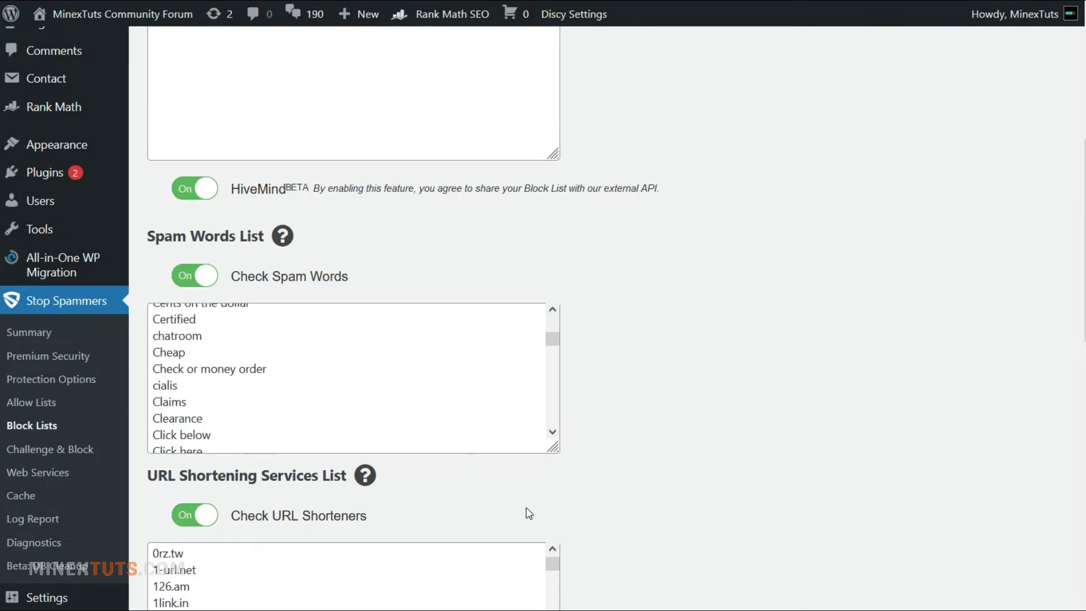
scroll(527, 512, "down", 5)
scroll(376, 294, "down", 5)
scroll(427, 395, "down", 5)
scroll(429, 395, "up", 4)
scroll(402, 201, "down", 5)
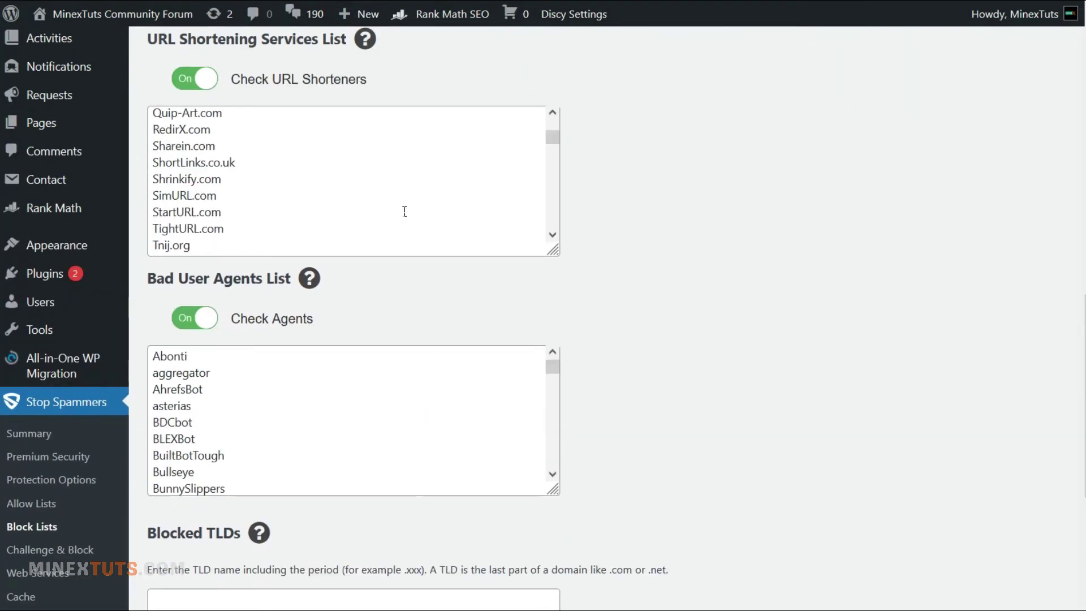
scroll(404, 212, "down", 6)
left_click_drag(554, 143, 552, 238)
scroll(427, 214, "up", 15)
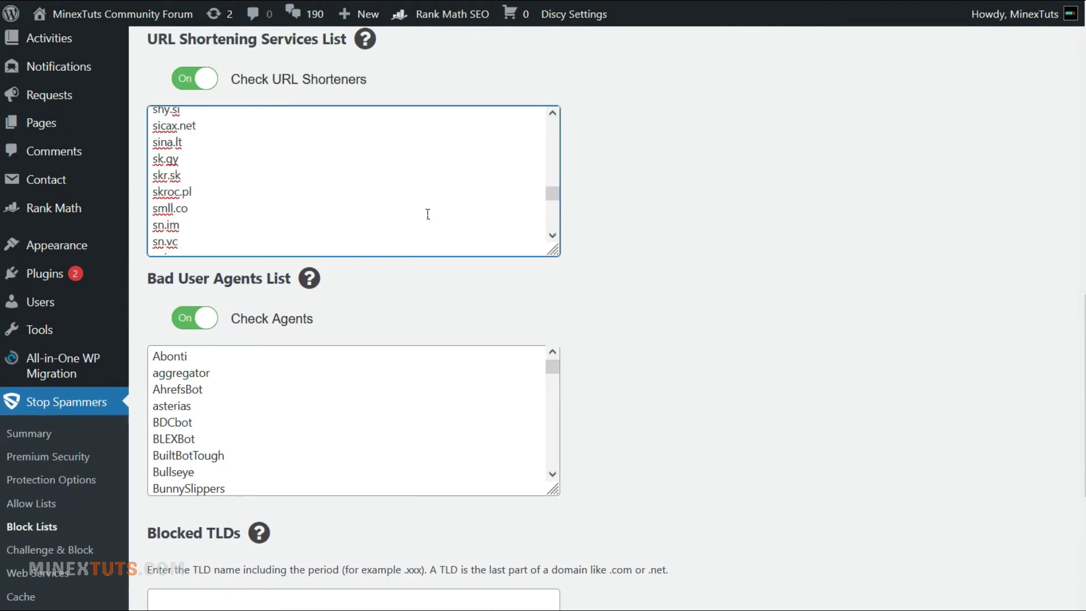
scroll(427, 214, "down", 5)
scroll(492, 321, "down", 5)
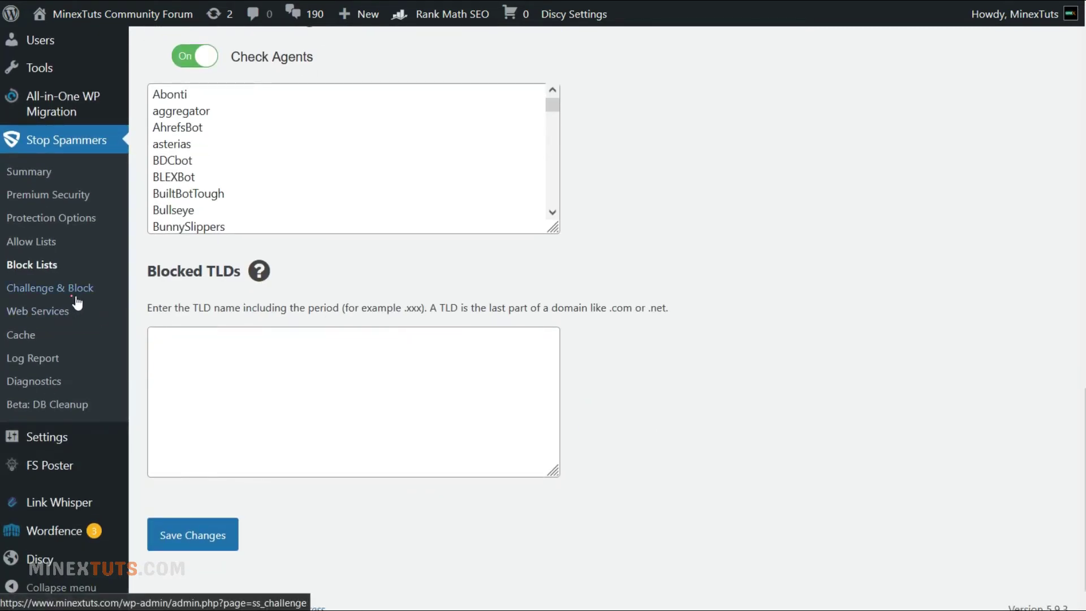
Step: On Challenge & Block, set the second-chance CAPTCHA to Arithmetic Question
left_click(76, 298)
scroll(417, 284, "down", 8)
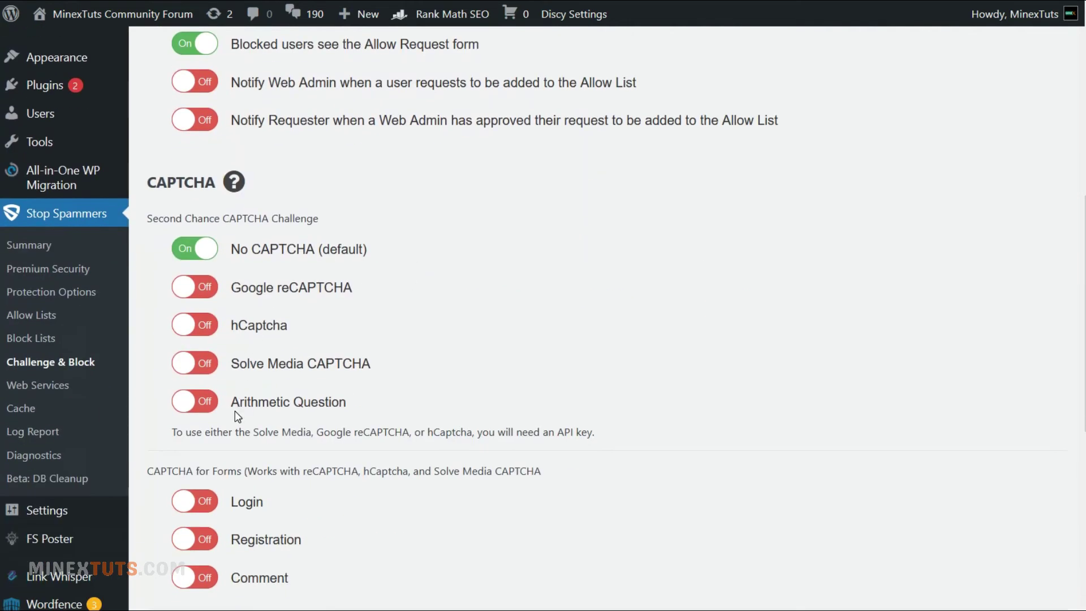
left_click(195, 402)
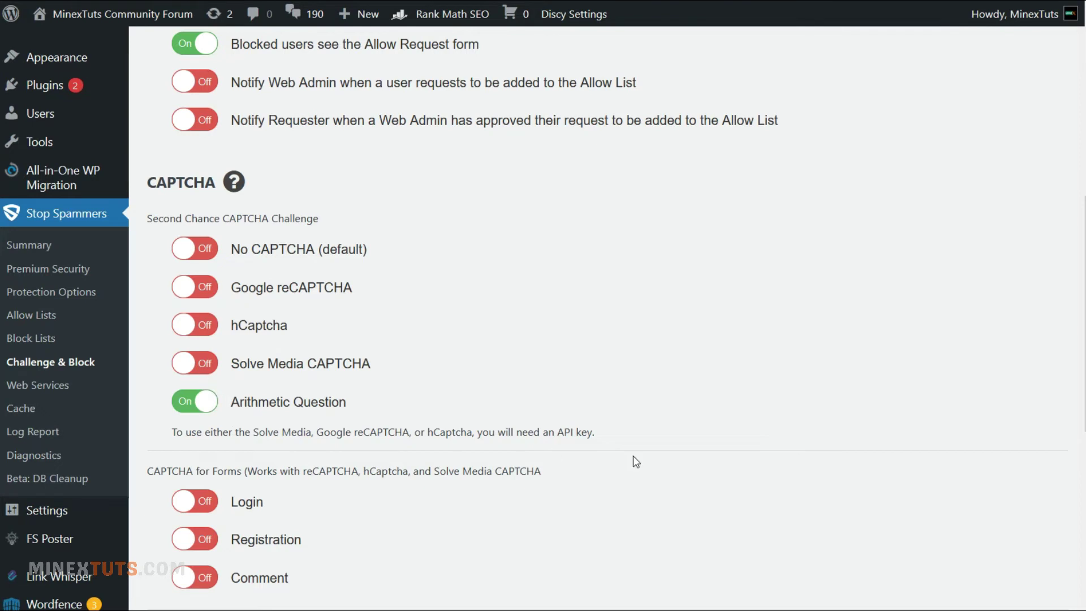
Step: Require the CAPTCHA on comment, registration and login forms
scroll(481, 359, "down", 3)
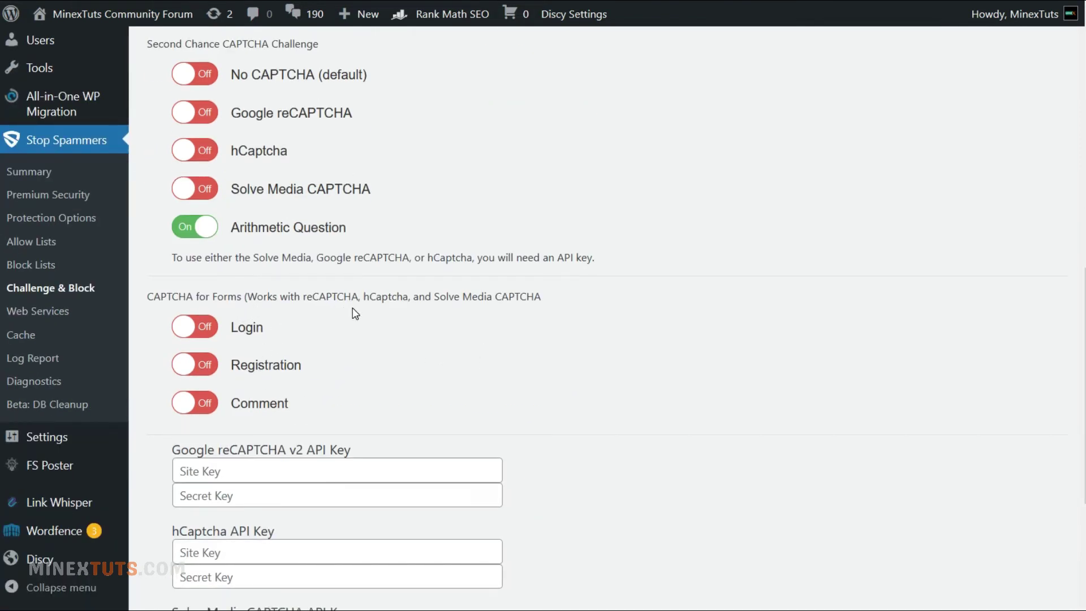
scroll(213, 398, "down", 4)
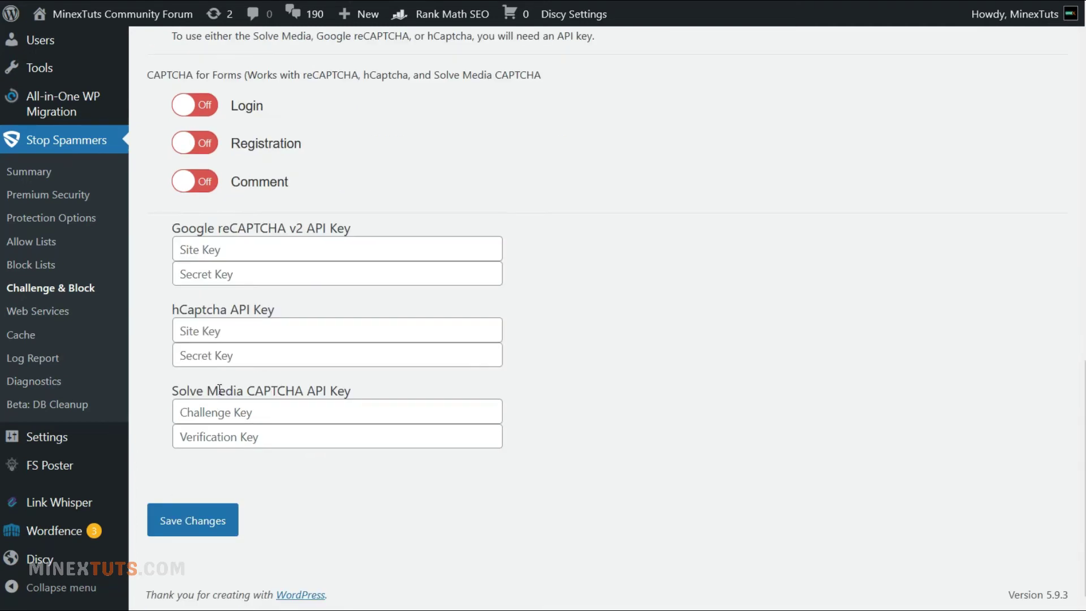
scroll(210, 367, "up", 3)
left_click(209, 359)
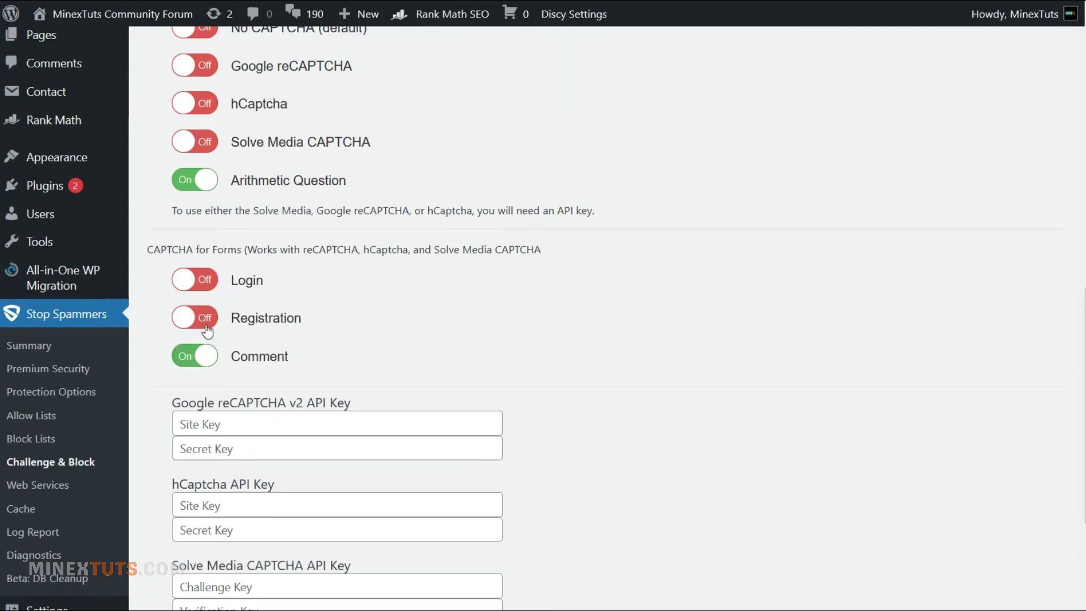
left_click(206, 320)
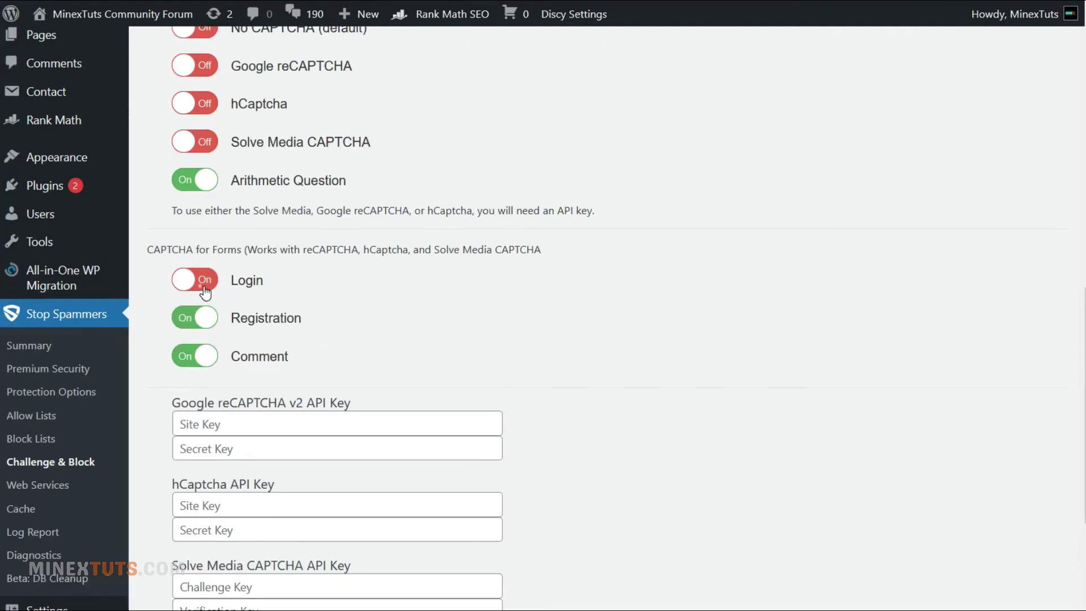
left_click(205, 291)
scroll(425, 340, "down", 3)
Step: Save the CAPTCHA settings and check the Captcha field on the Ask A Question form
left_click(192, 518)
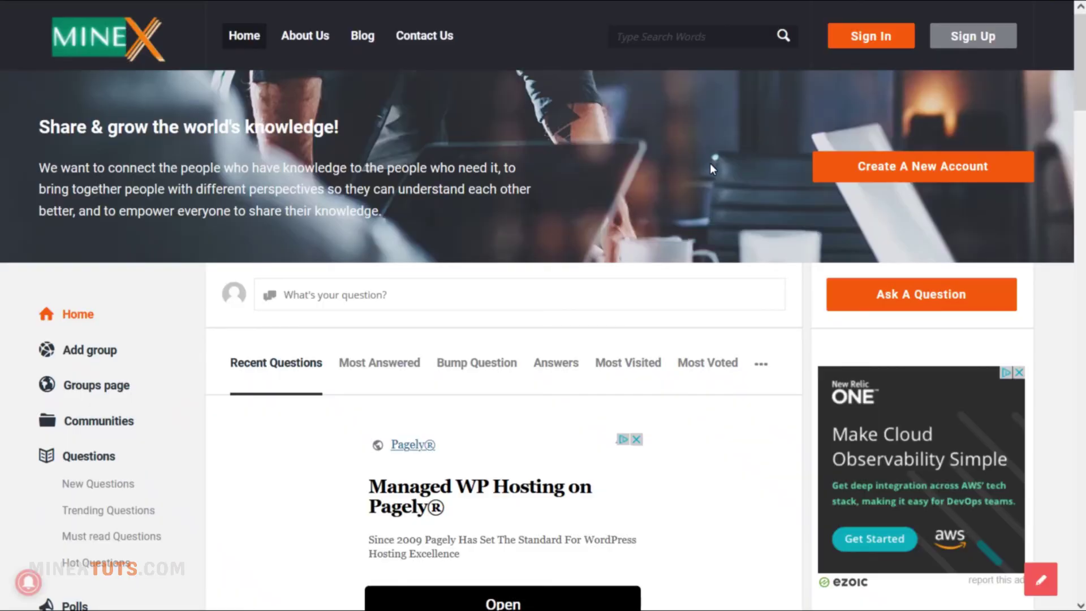
left_click(860, 286)
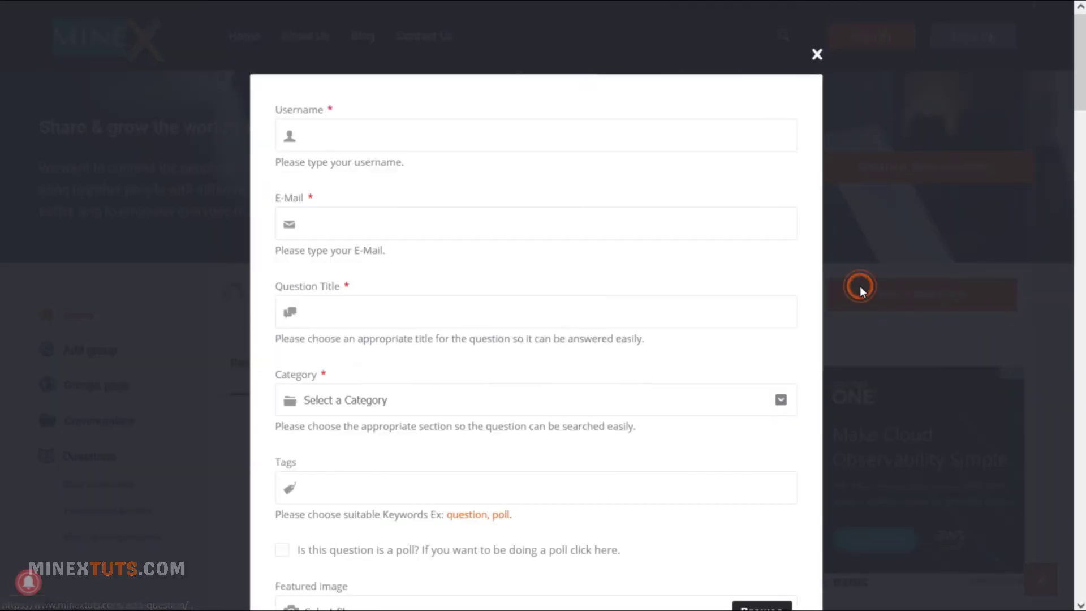
scroll(650, 323, "down", 10)
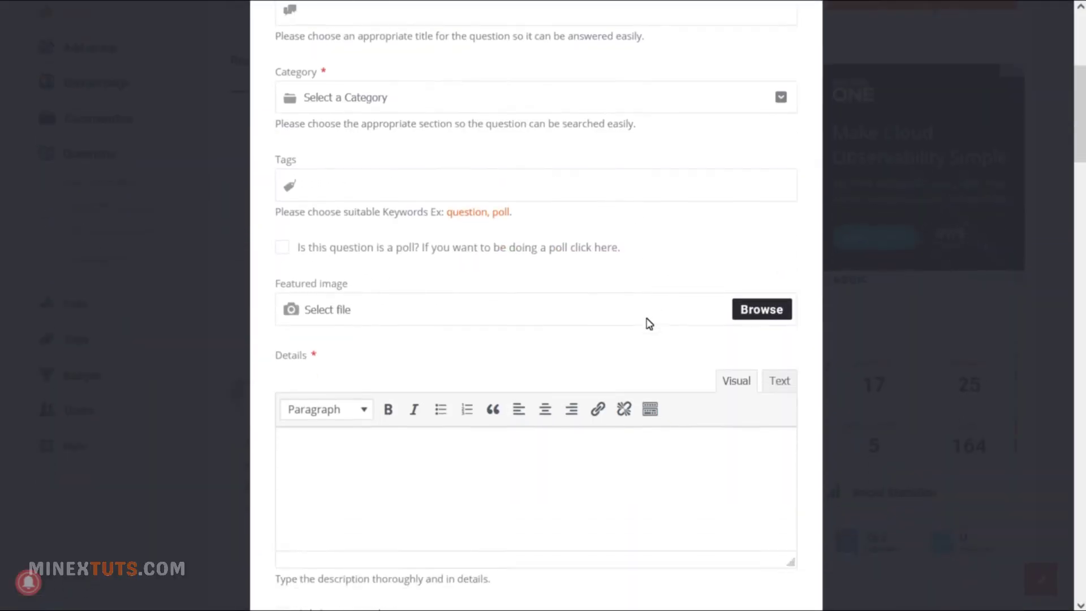
scroll(649, 323, "down", 2)
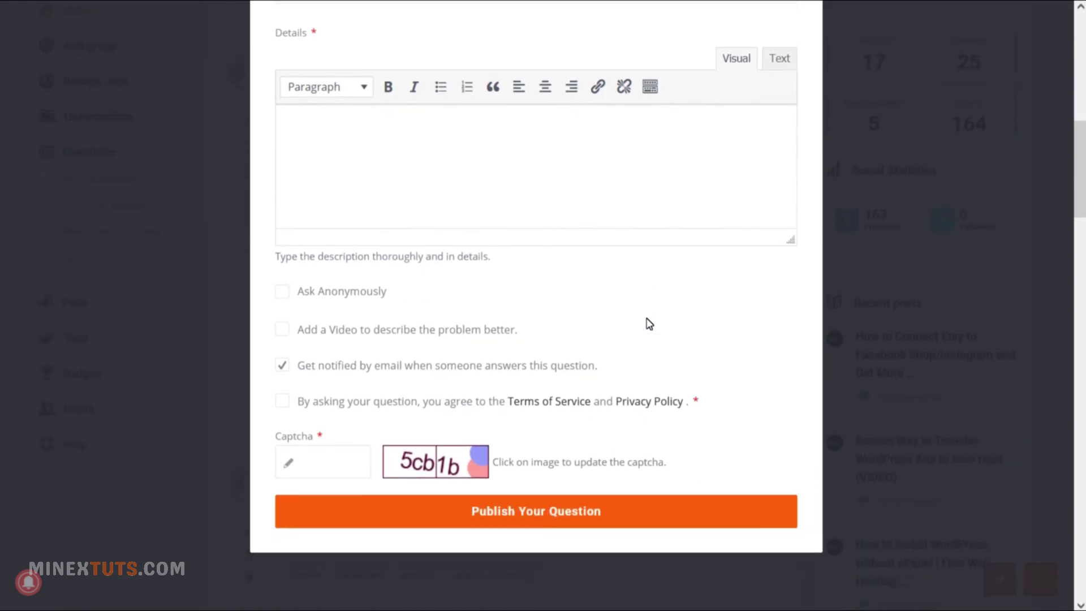
scroll(649, 324, "down", 1)
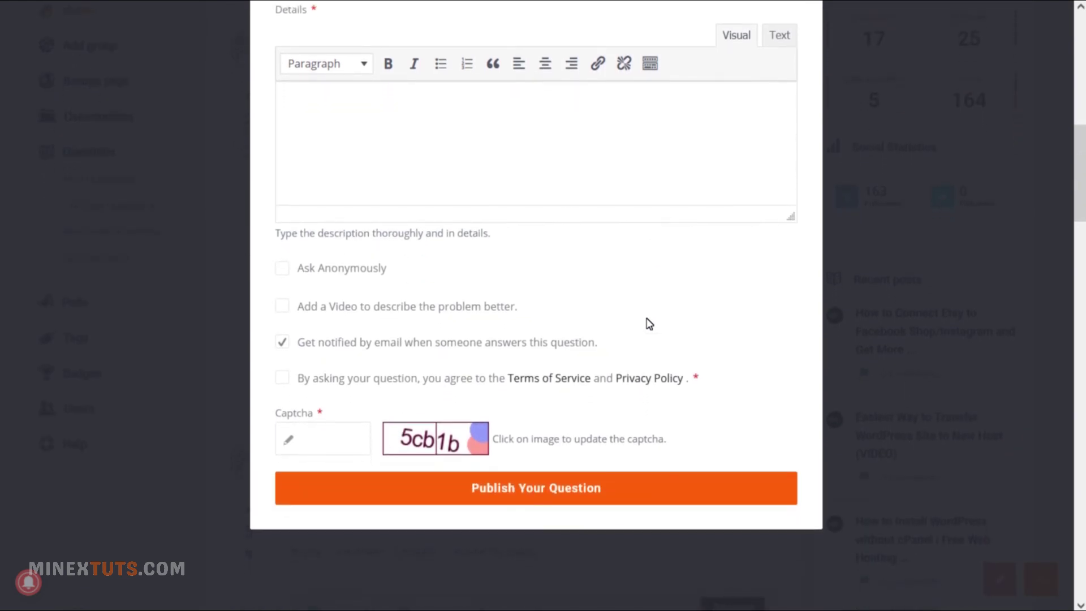